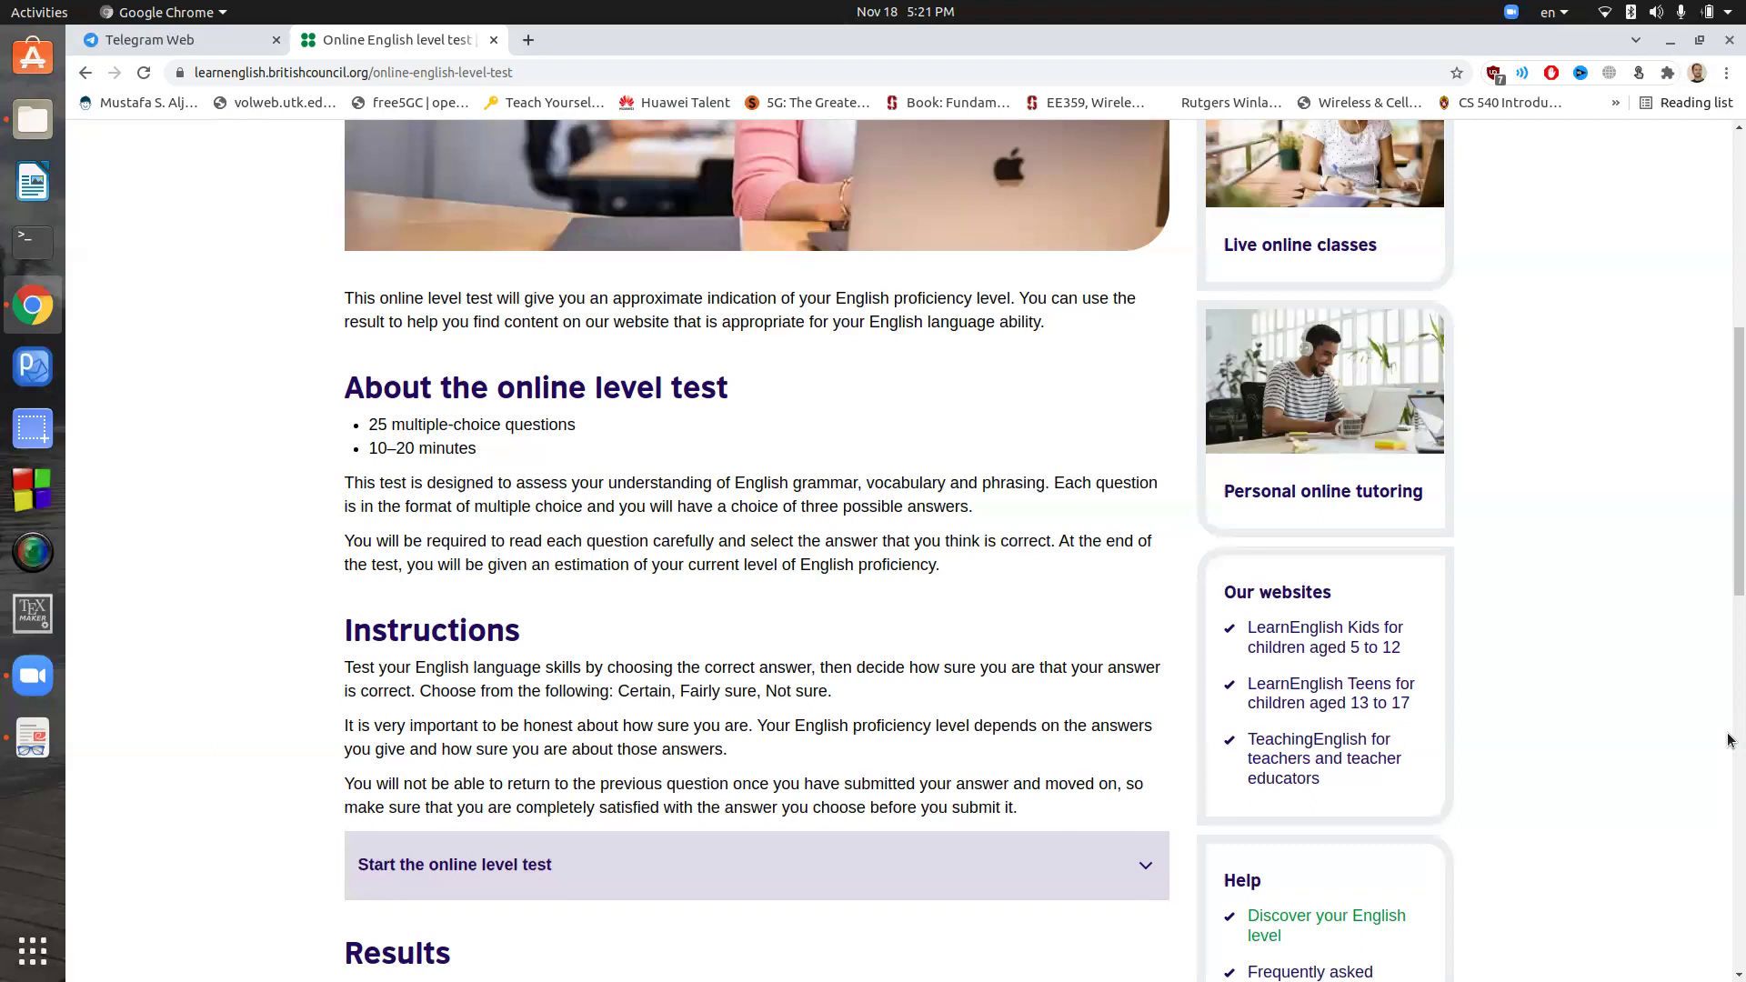
- Expand the 'Start the online level test' panel to show its instructions and START button
left_click(446, 873)
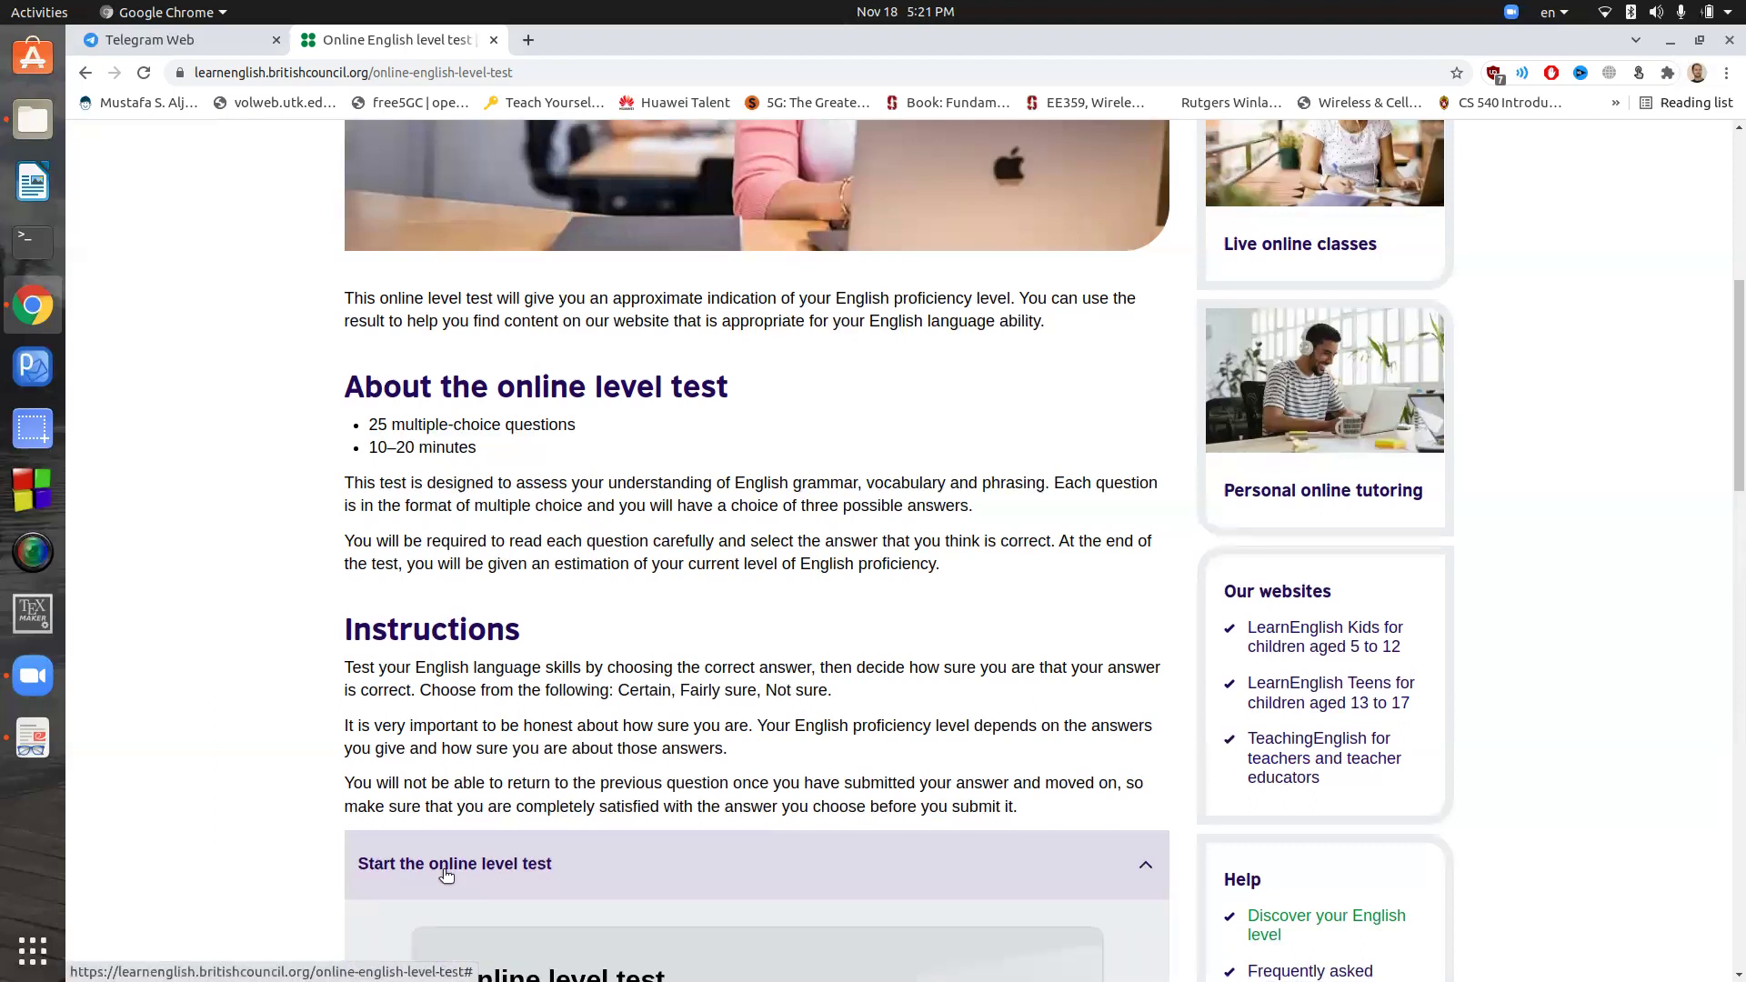
scroll(447, 874, "down", 2)
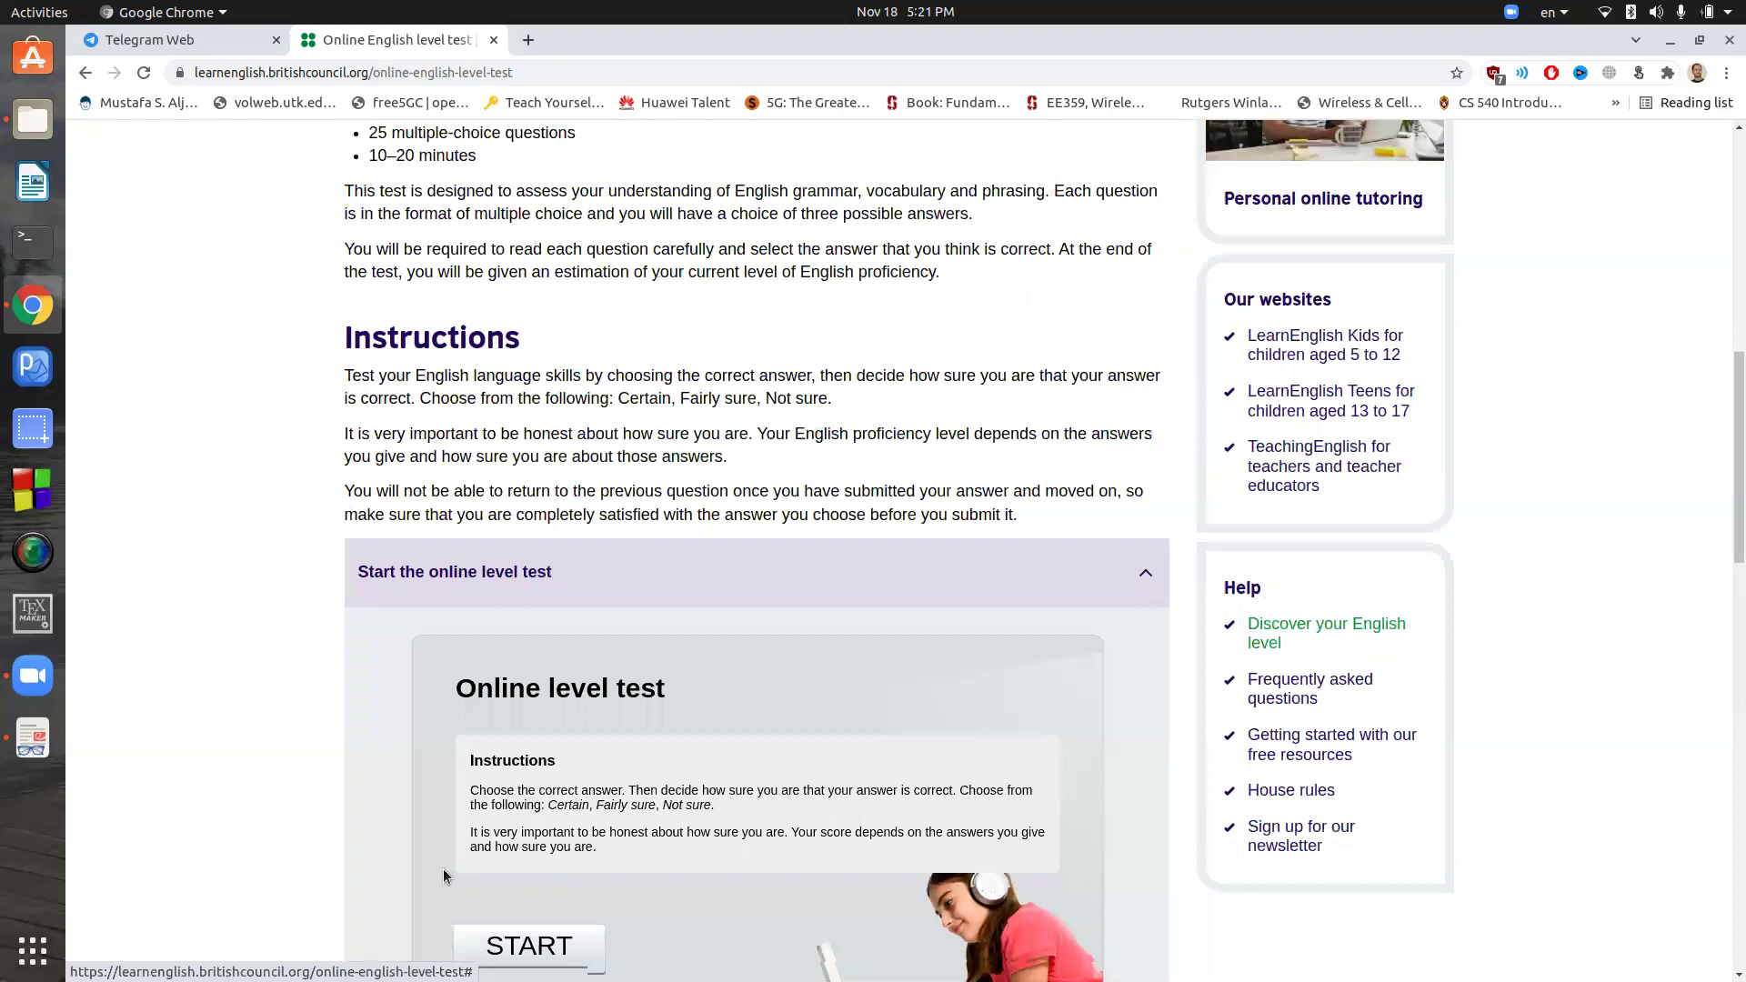
scroll(444, 869, "down", 2)
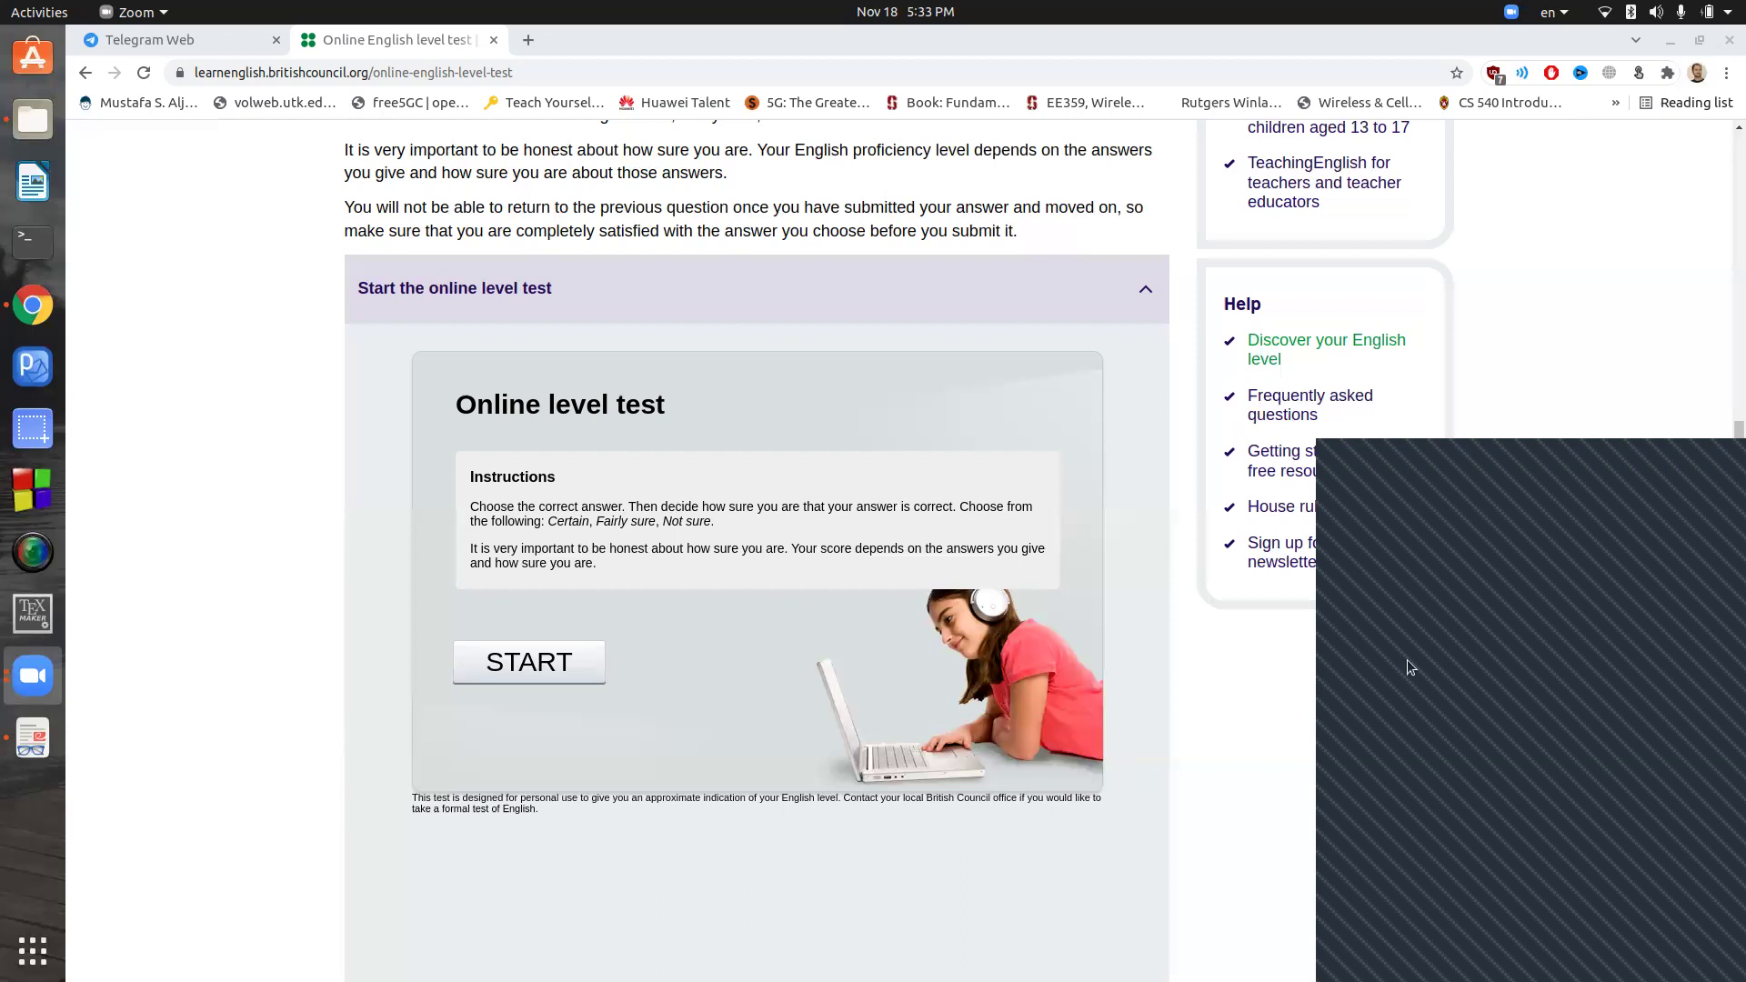
- Dismiss the Zoom overlay so Chrome shows the level test start page again
left_click(1684, 495)
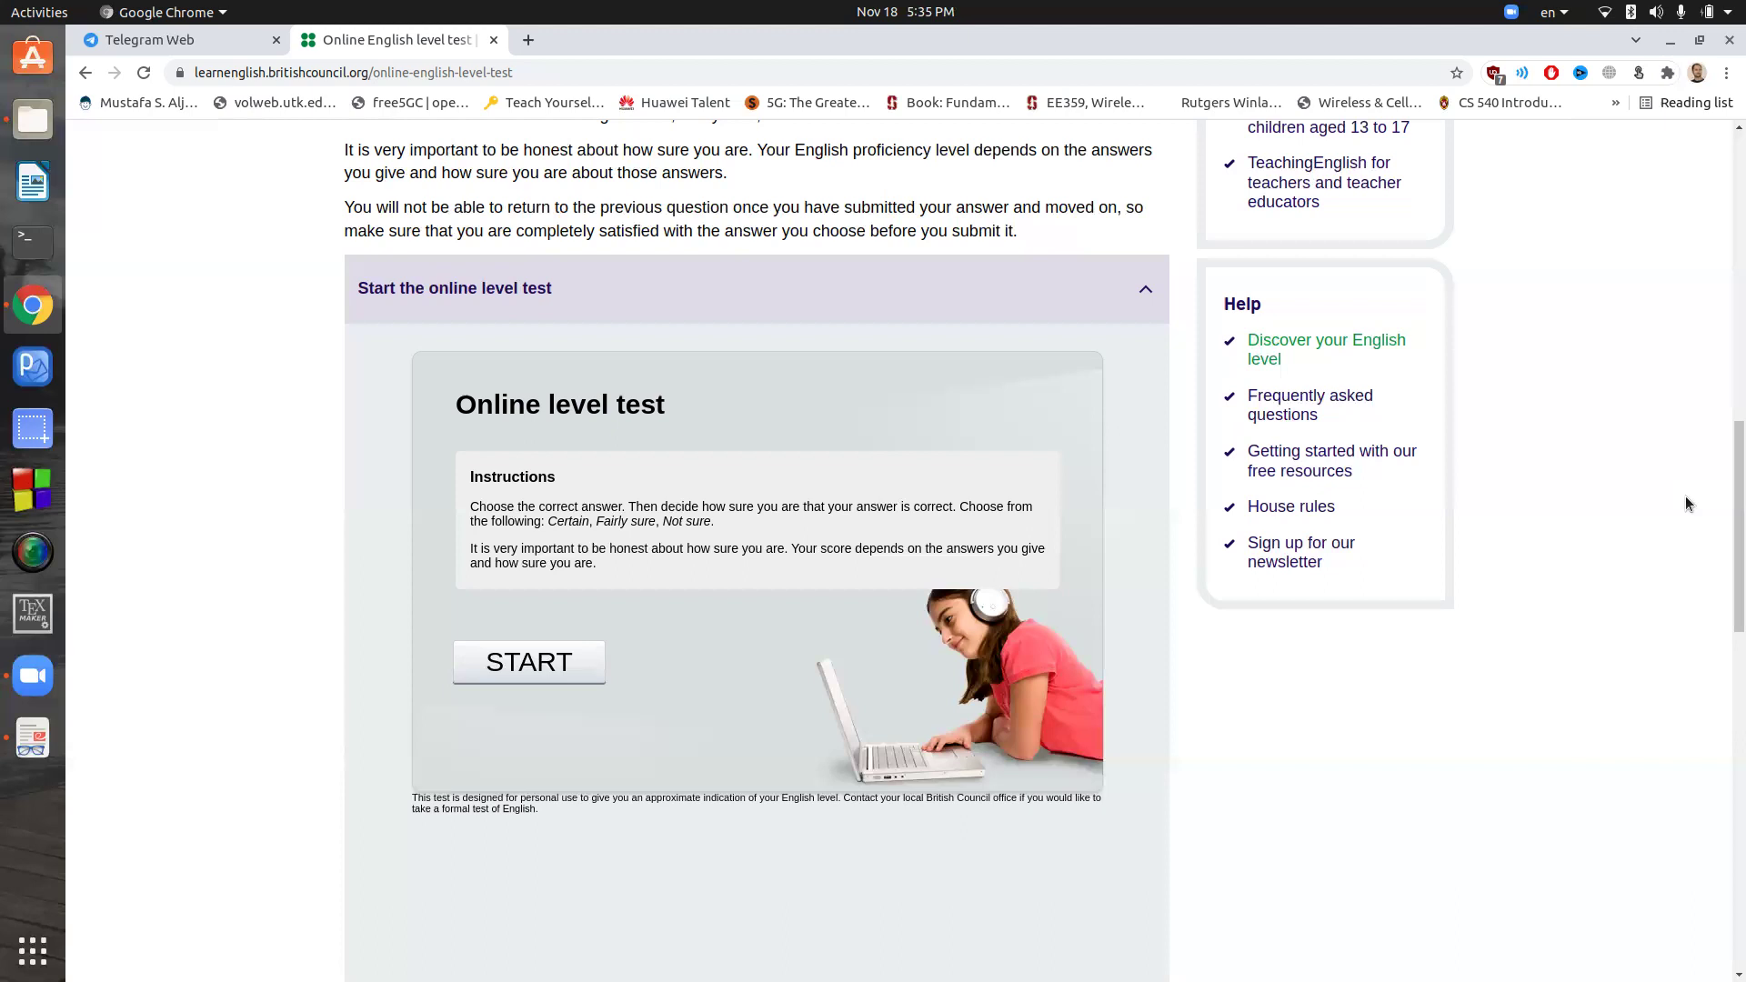
- Start the online level test, bringing up question 1 of 25 with three choices
left_click(481, 663)
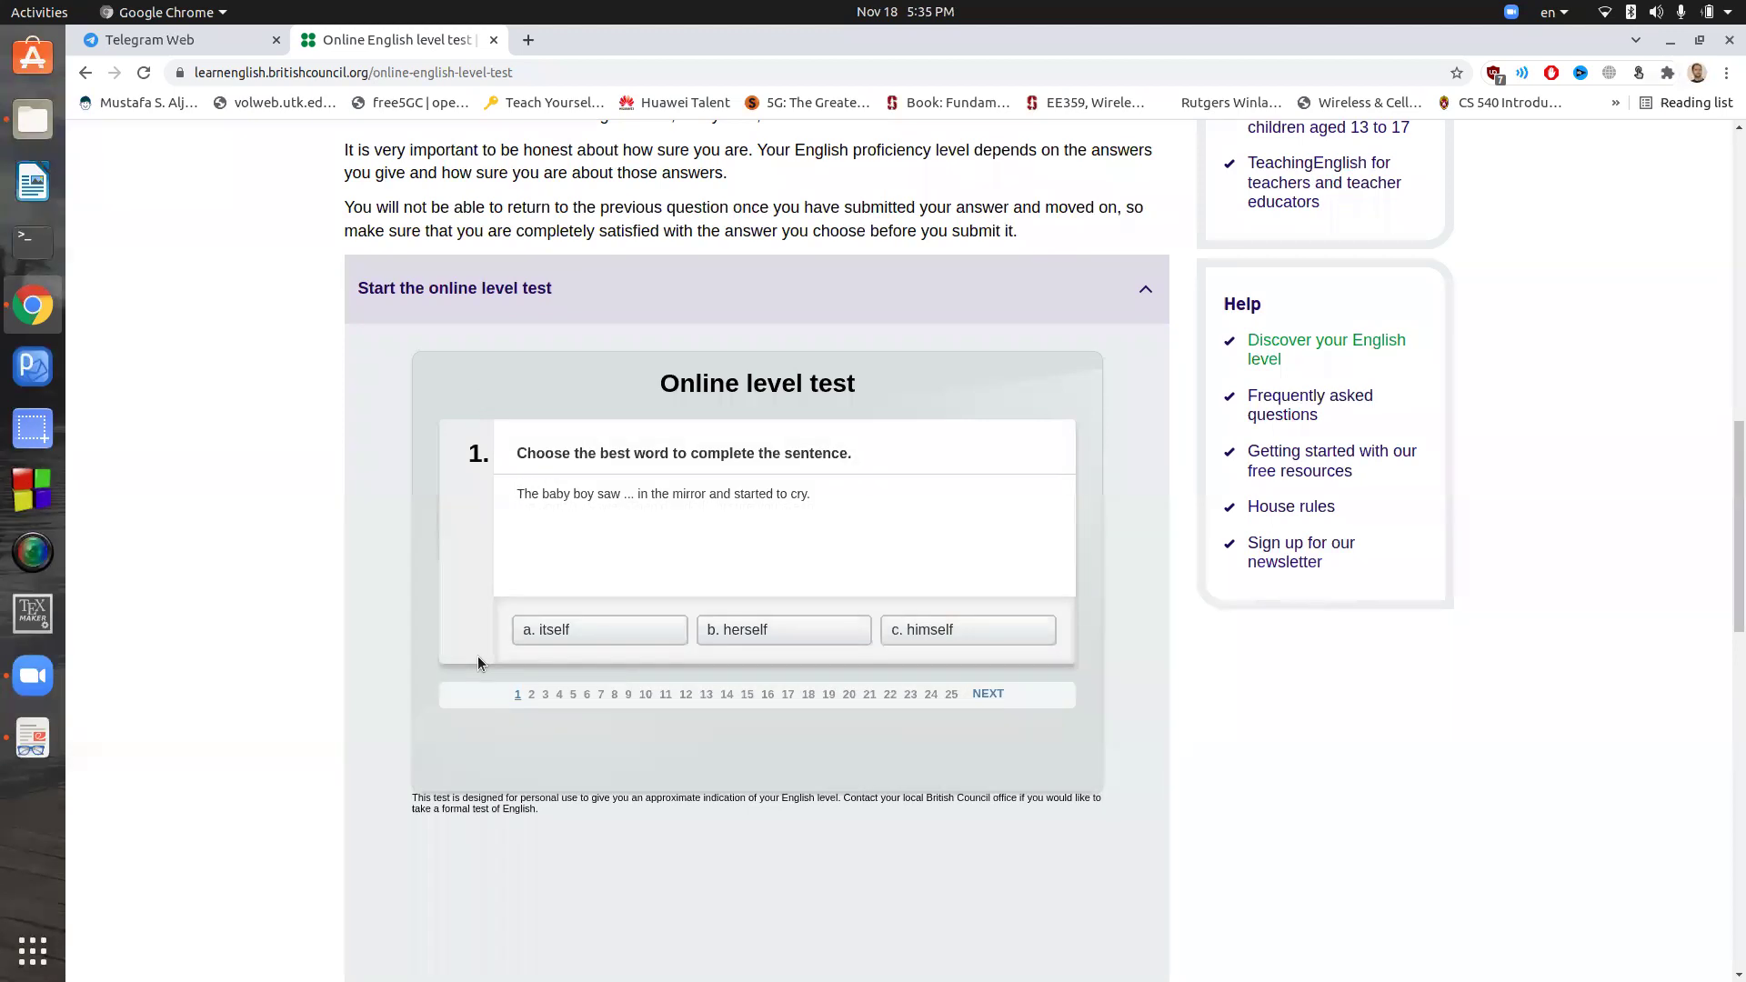